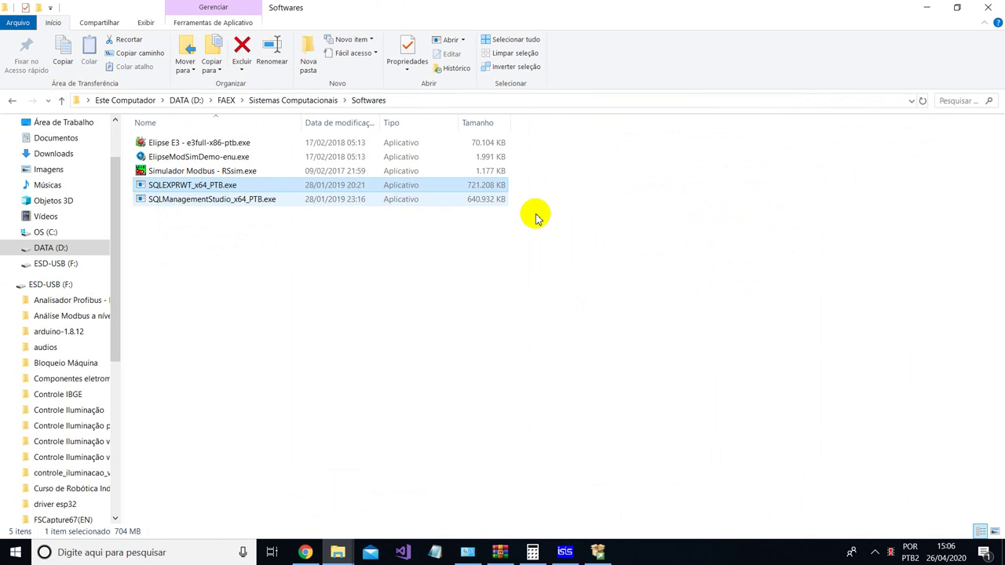
# - Bring the SQL Server Installation Center window back in front from the taskbar
pyautogui.click(603, 553)
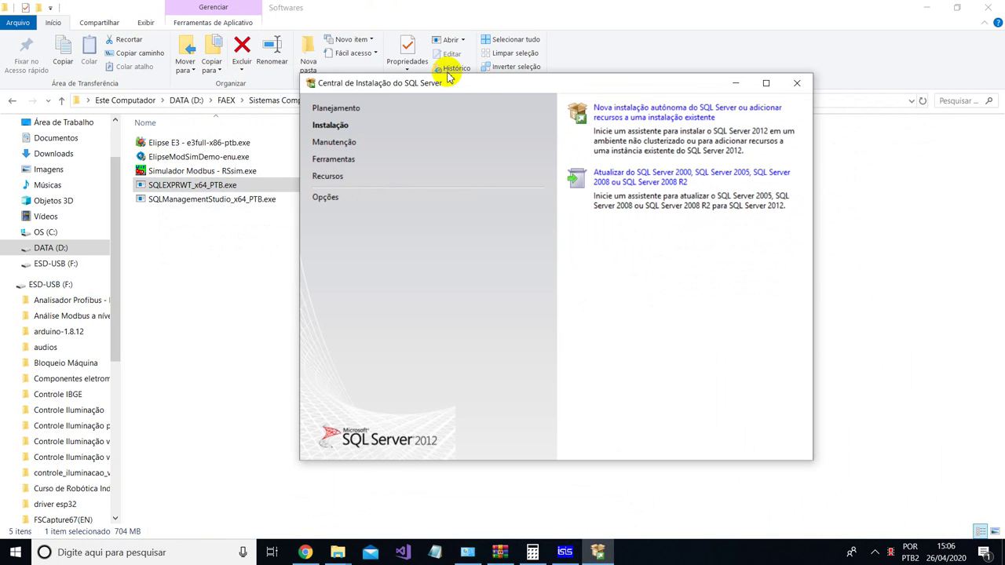
# - Minimize File Explorer, reposition the Installation Center, and start 'Nova instalação autônoma do SQL Server'
pyautogui.moveTo(450, 84)
pyautogui.mouseDown()
pyautogui.moveTo(533, 98)
pyautogui.moveTo(464, 96)
pyautogui.mouseUp()
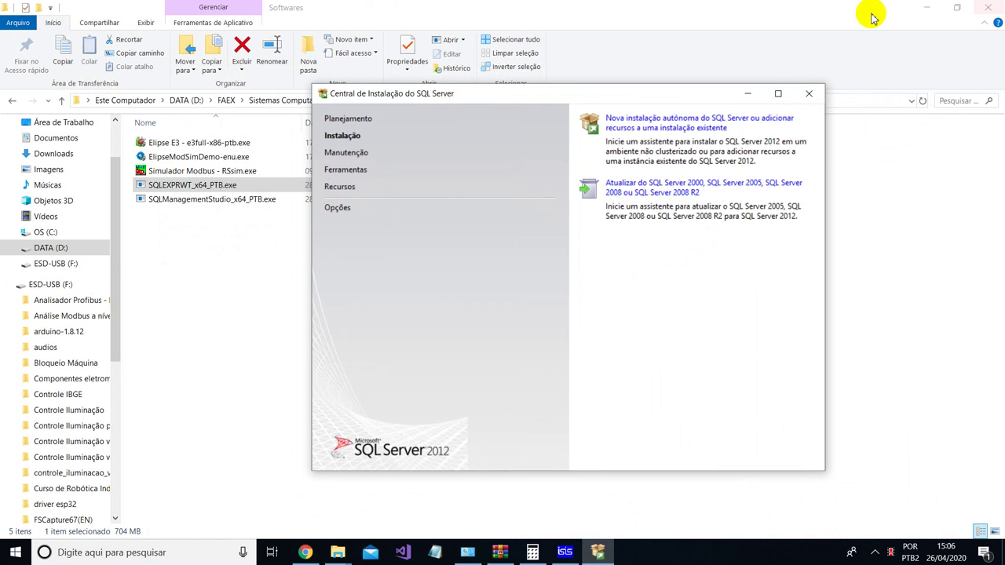
pyautogui.click(928, 6)
pyautogui.moveTo(585, 94); pyautogui.dragTo(615, 88)
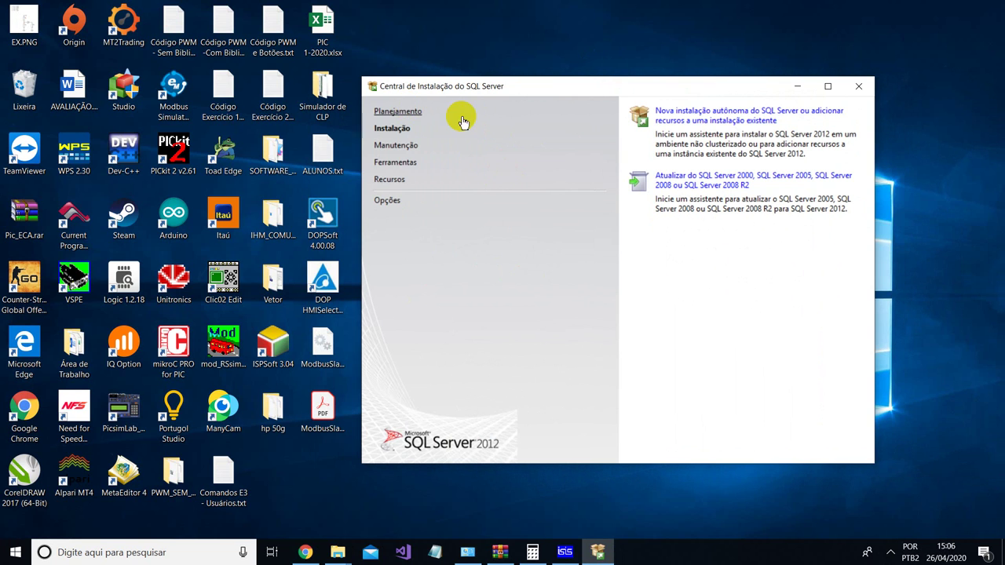
pyautogui.moveTo(505, 89); pyautogui.dragTo(495, 117)
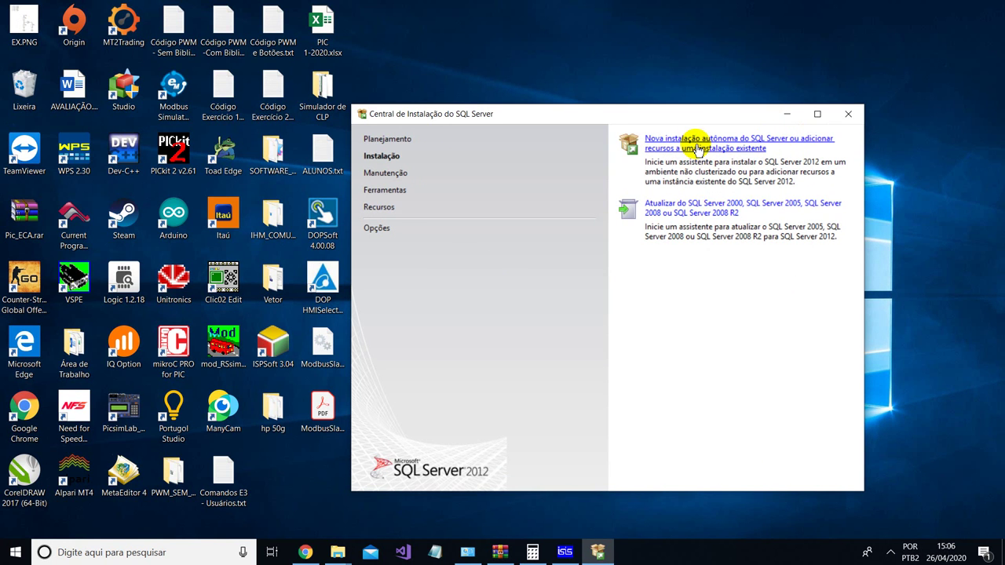
pyautogui.click(693, 145)
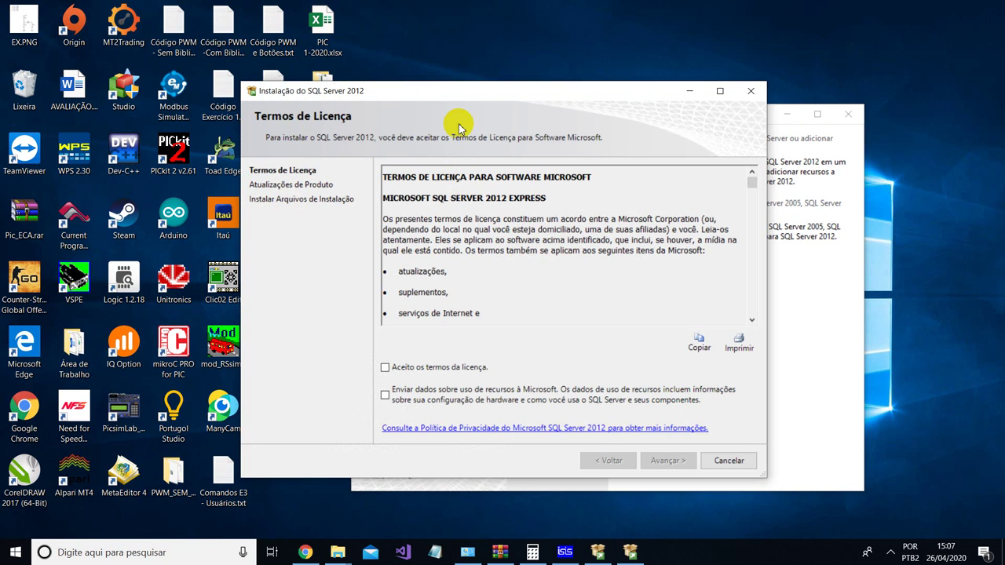
# - Accept the SQL Server 2012 Express license terms and continue to Atualizações de Produto
pyautogui.click(406, 374)
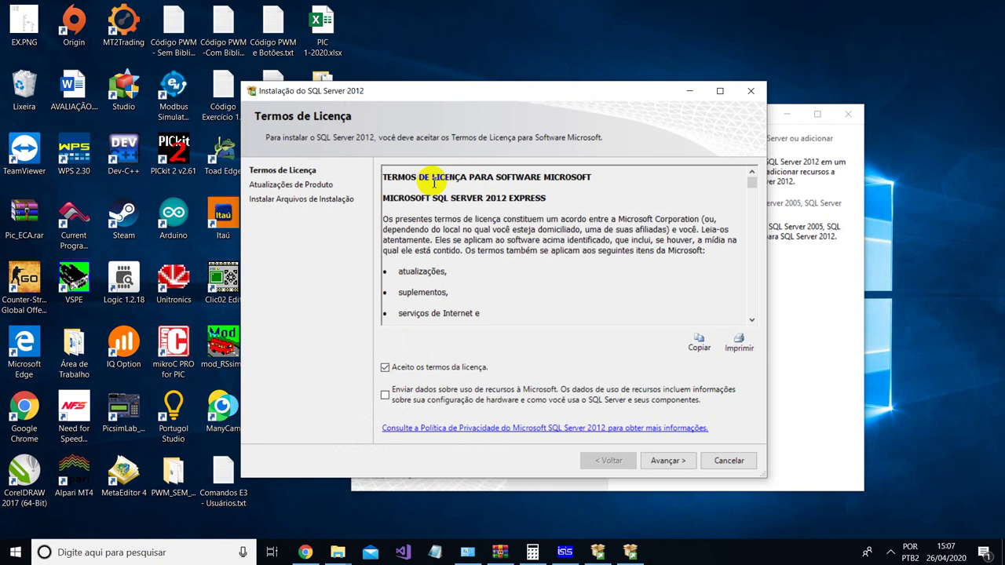
pyautogui.click(666, 461)
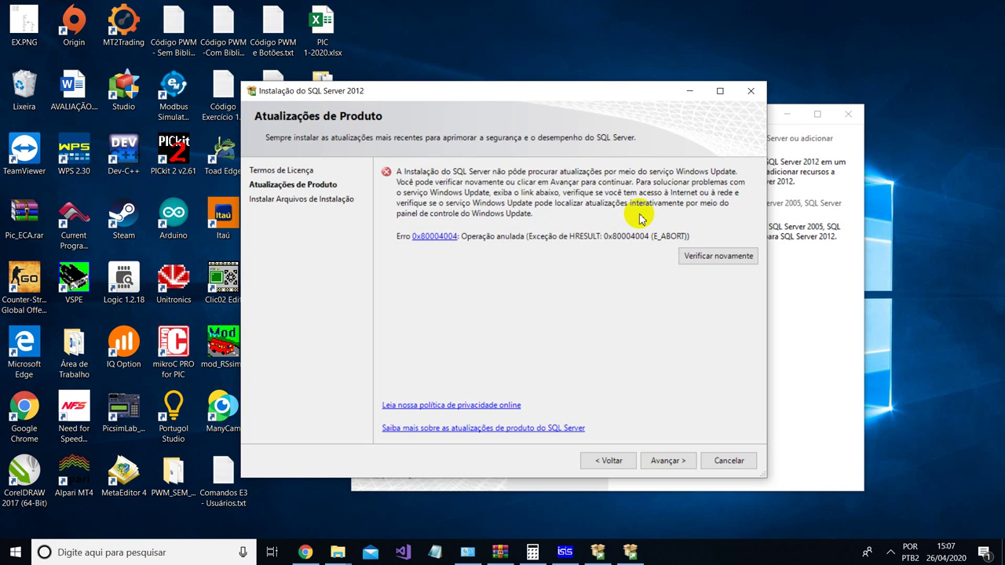
# - Skip past the failed update search (0x80004004) and advance to Configuração da Instância
pyautogui.click(891, 552)
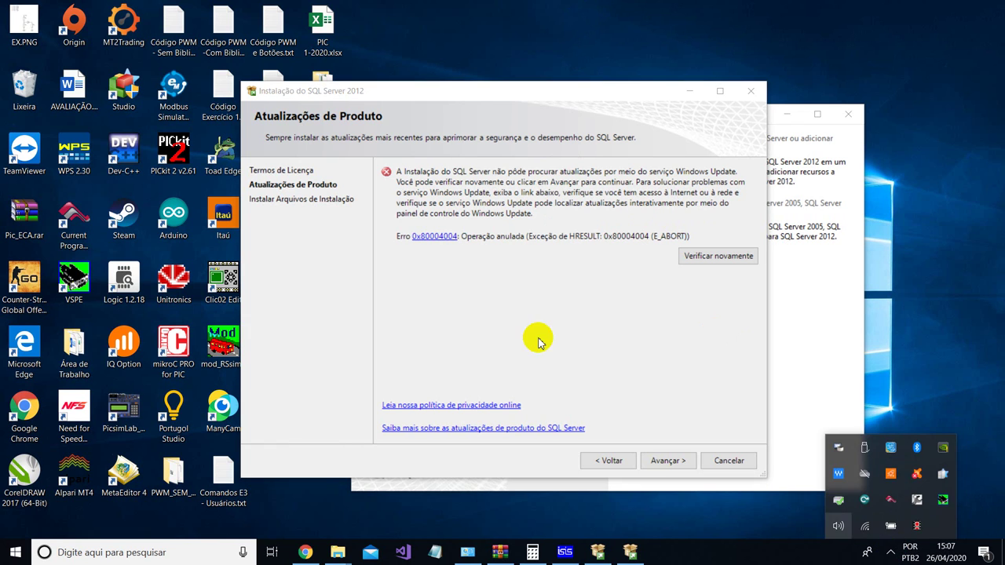
pyautogui.click(471, 279)
pyautogui.click(650, 461)
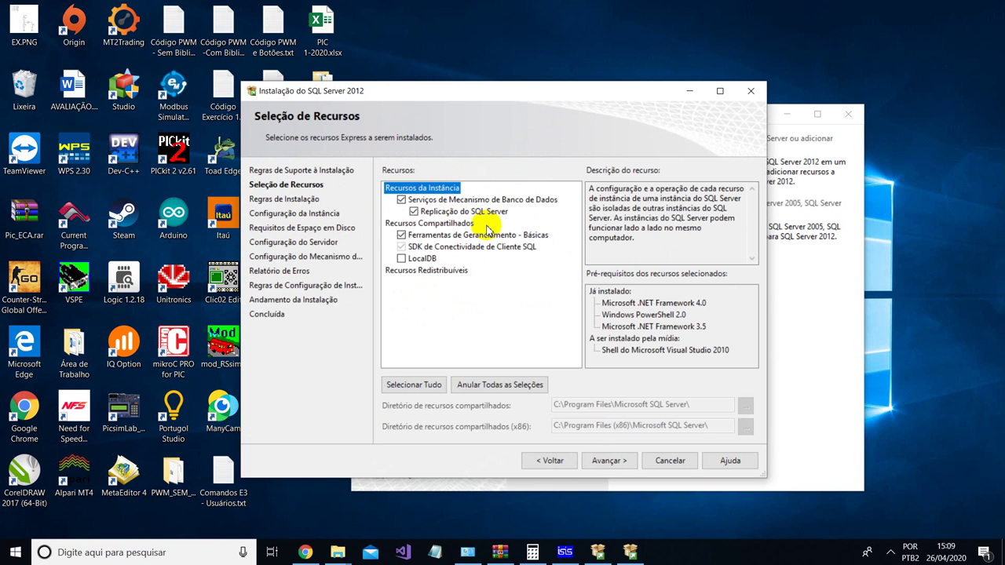
pyautogui.click(620, 462)
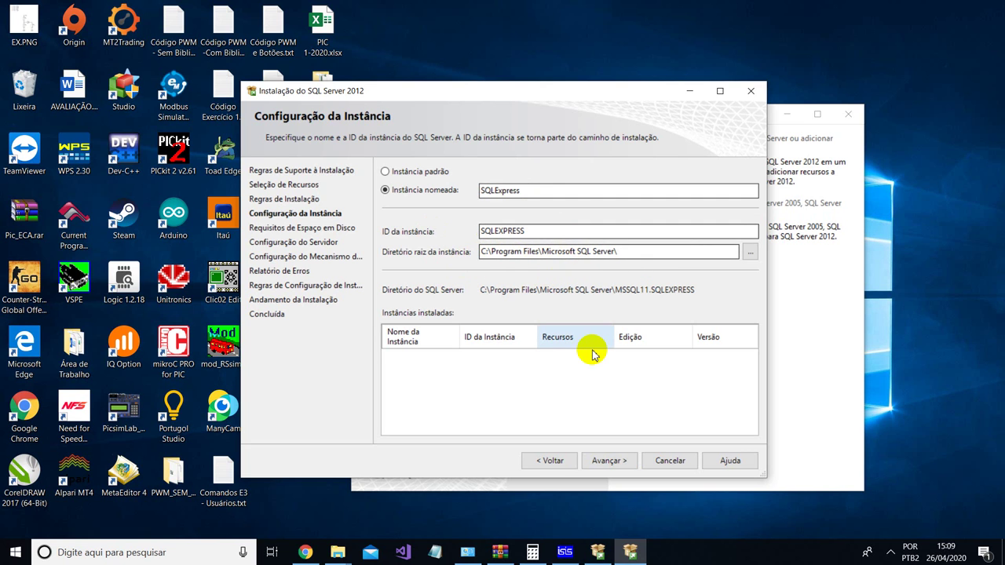
# - Dismiss the insufficient-space error on drive C: and return to instance configuration
pyautogui.click(604, 461)
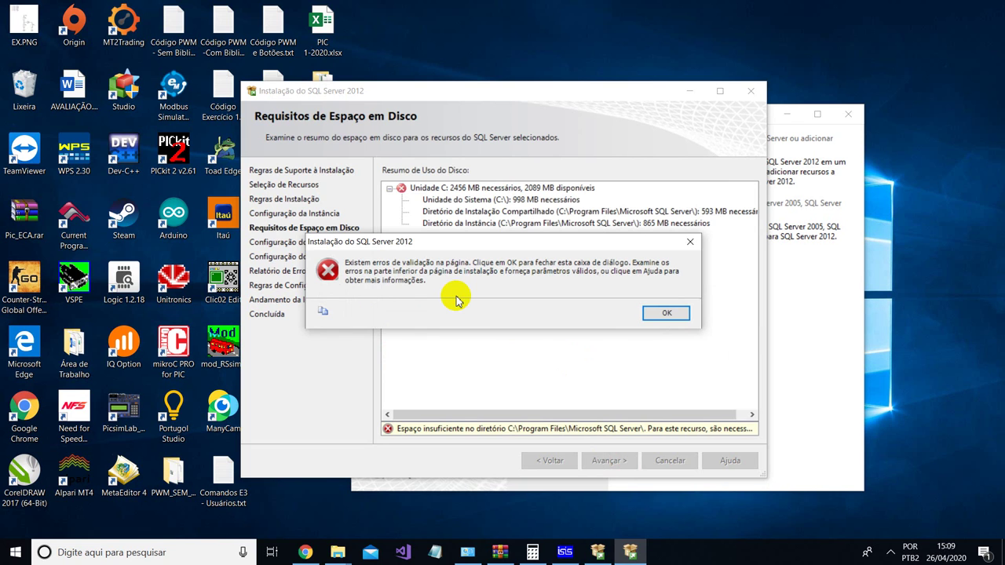
pyautogui.click(666, 312)
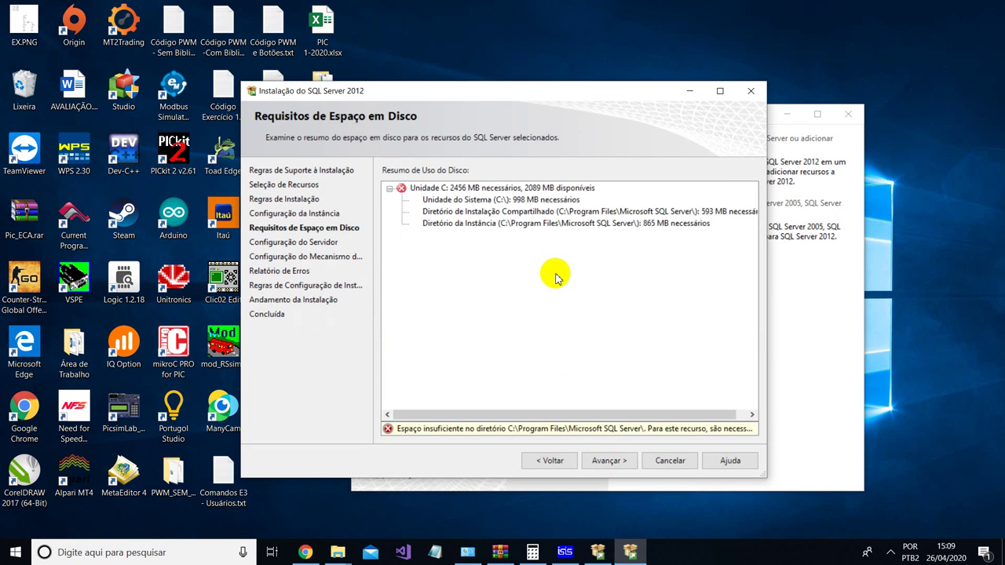
pyautogui.click(526, 201)
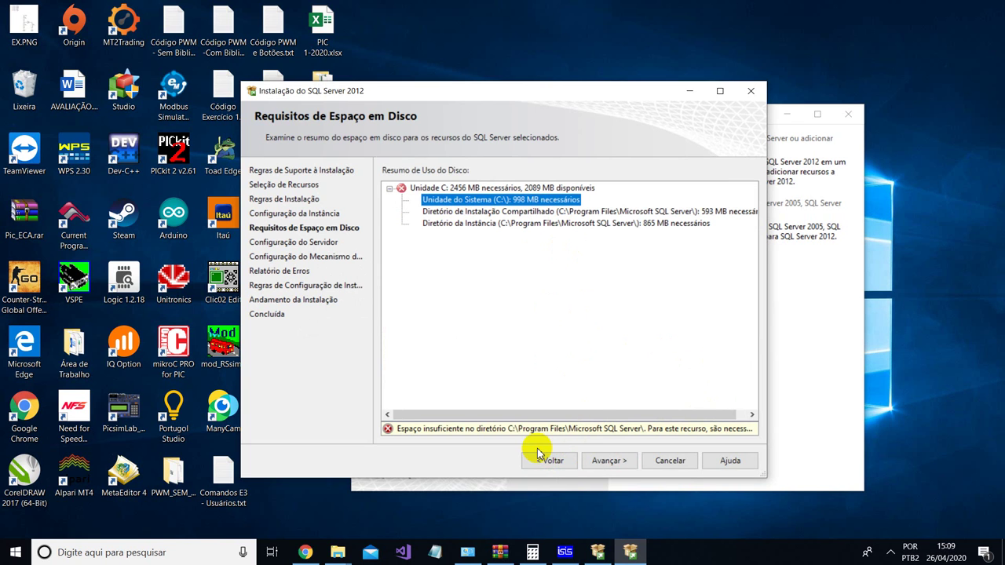
pyautogui.click(542, 457)
# - Set the instance root directory to D:\Arquivos de Programas and advance to Configuração do Servidor
pyautogui.click(750, 252)
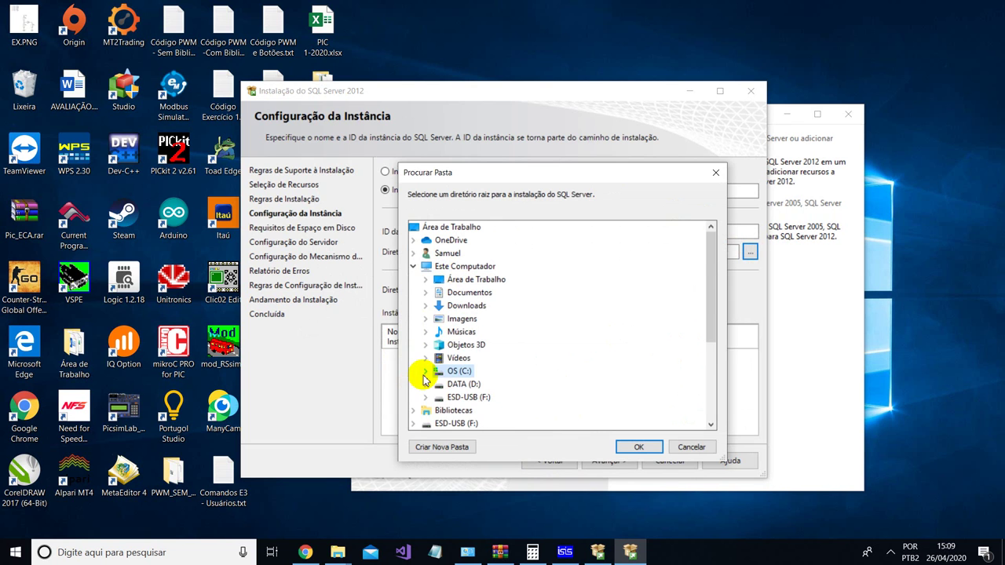
pyautogui.click(426, 384)
pyautogui.doubleClick(491, 267)
pyautogui.click(638, 446)
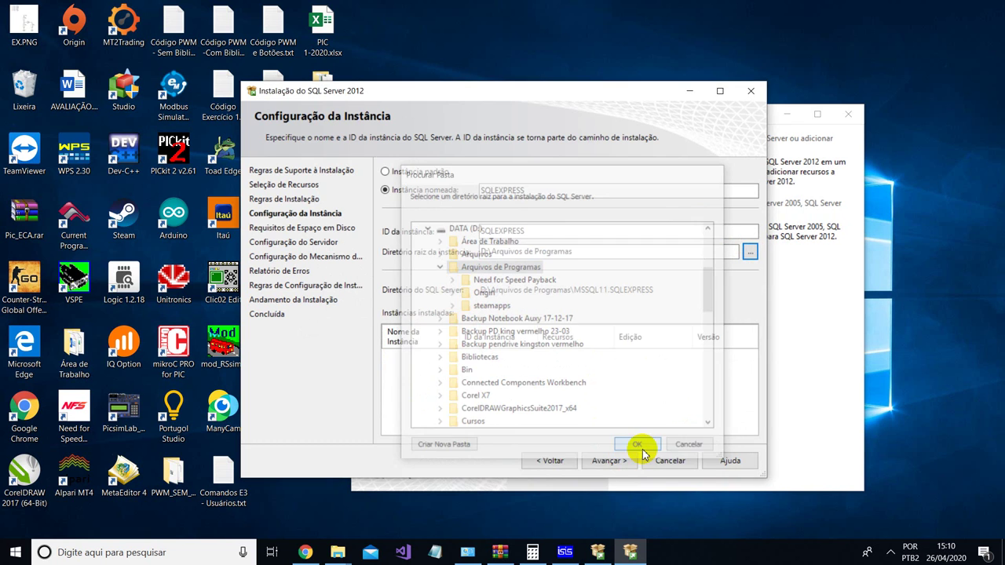
pyautogui.click(608, 461)
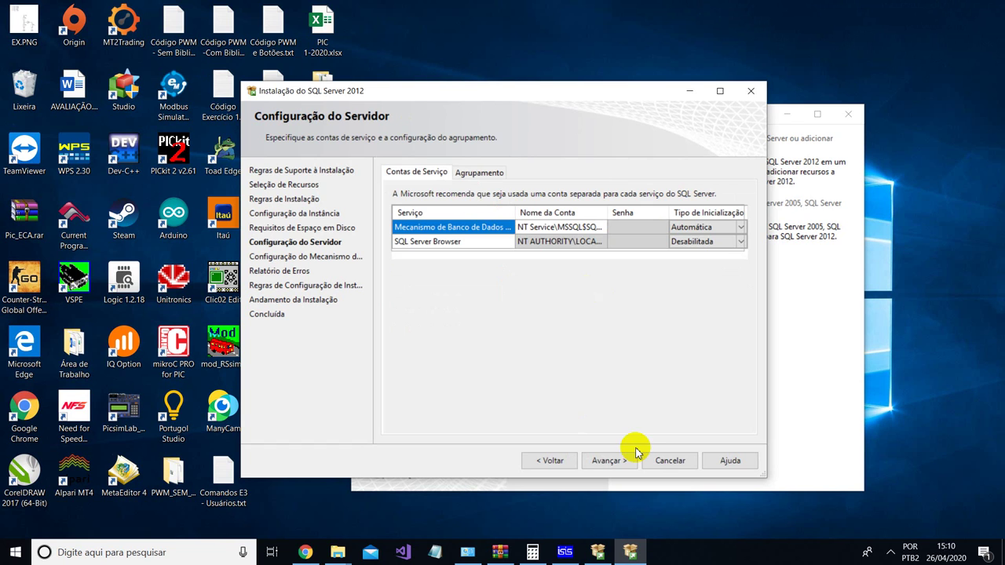
# - Advance to Database Engine Configuration, leaving Windows authentication mode selected
pyautogui.click(609, 460)
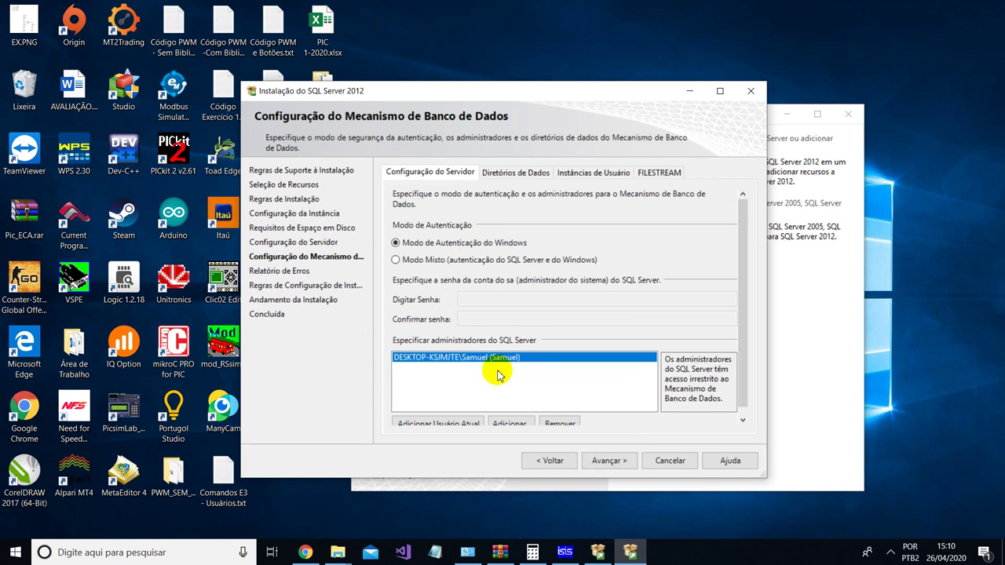
pyautogui.click(478, 260)
pyautogui.click(501, 245)
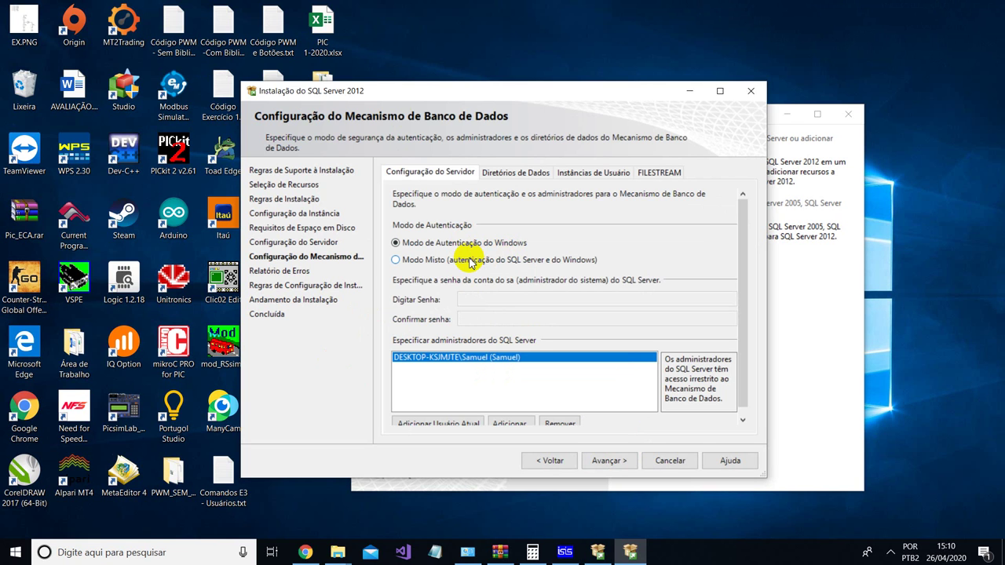
# - Choose Modo Misto authentication and enter and confirm the sa account password
pyautogui.click(470, 261)
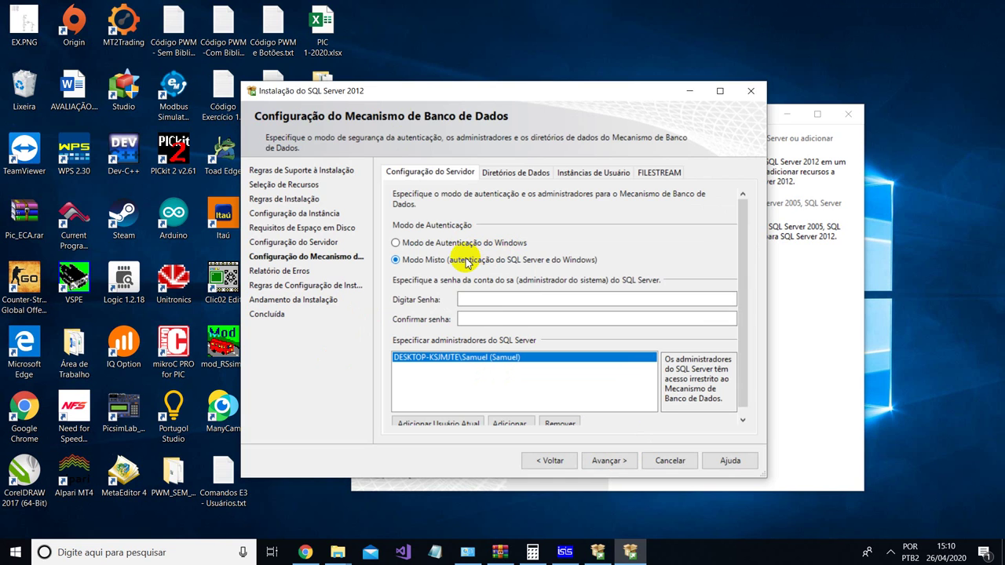
pyautogui.click(508, 300)
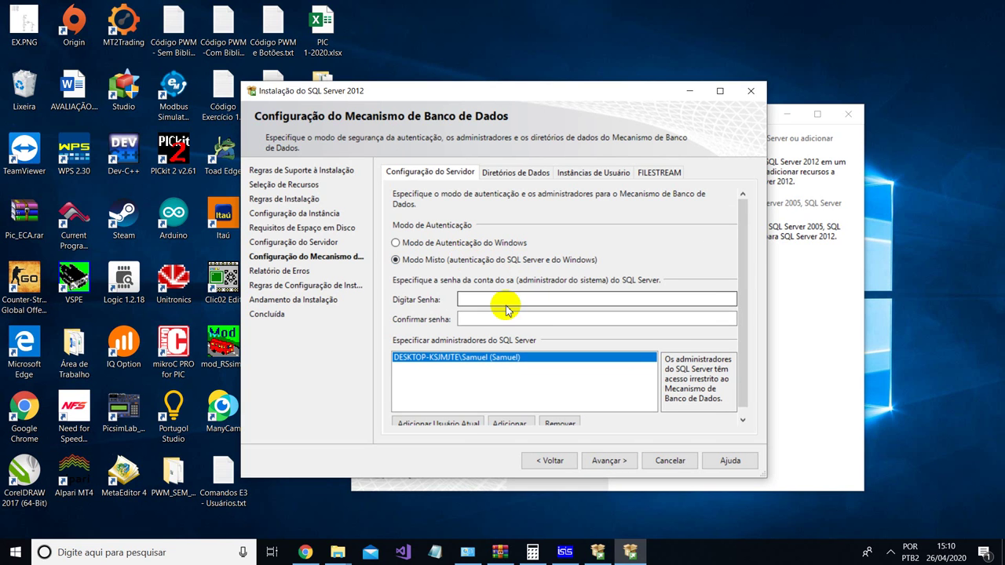
pyautogui.write('123')
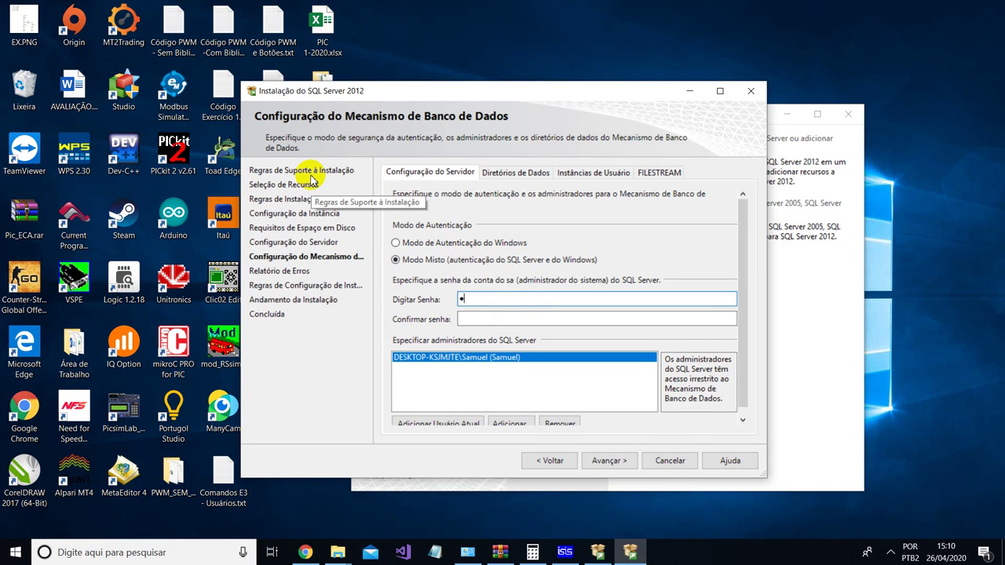
pyautogui.press('Tab')
pyautogui.write('123')
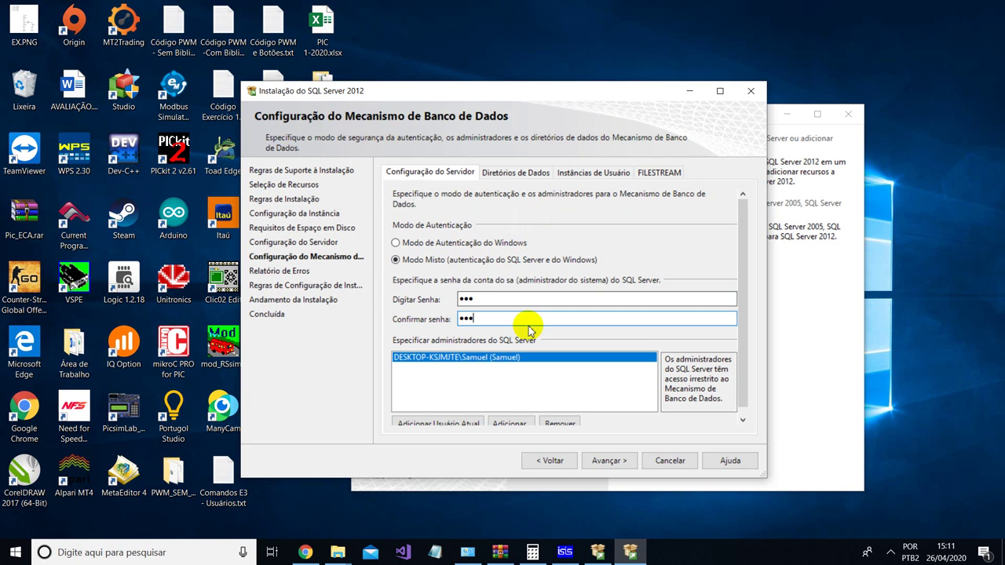
pyautogui.scroll(-1, 528, 325)
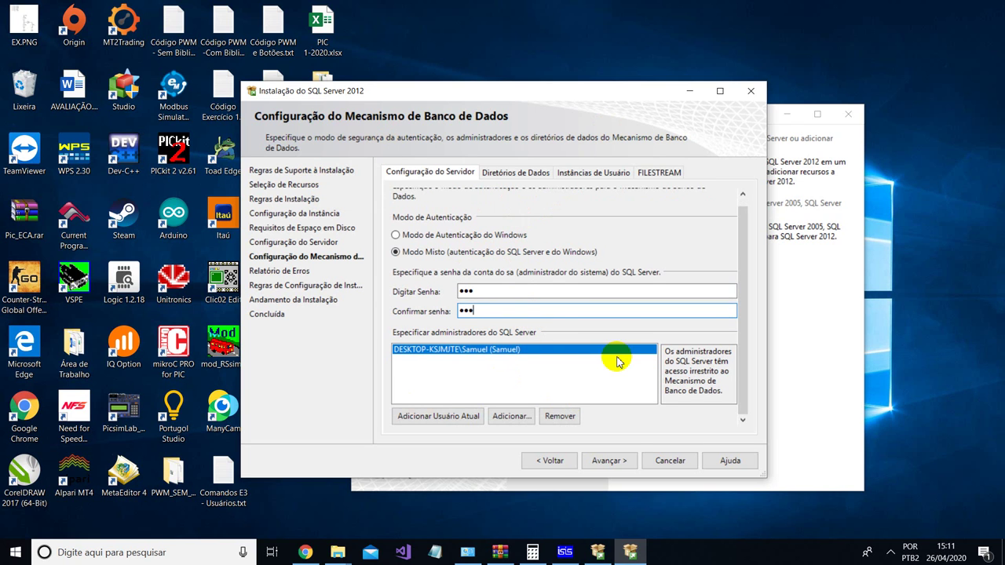
pyautogui.scroll(1, 460, 322)
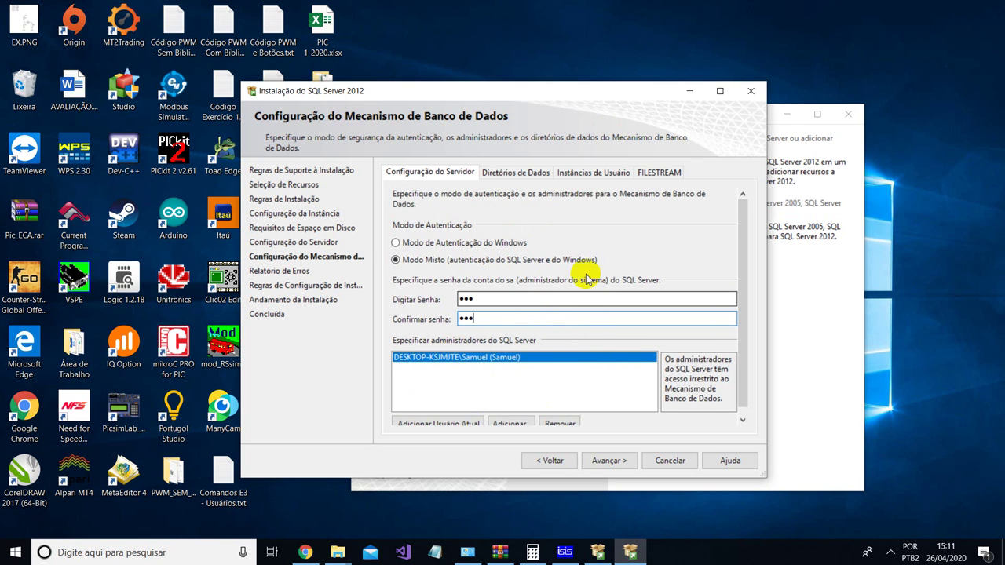
pyautogui.scroll(-1, 542, 301)
pyautogui.scroll(1, 518, 302)
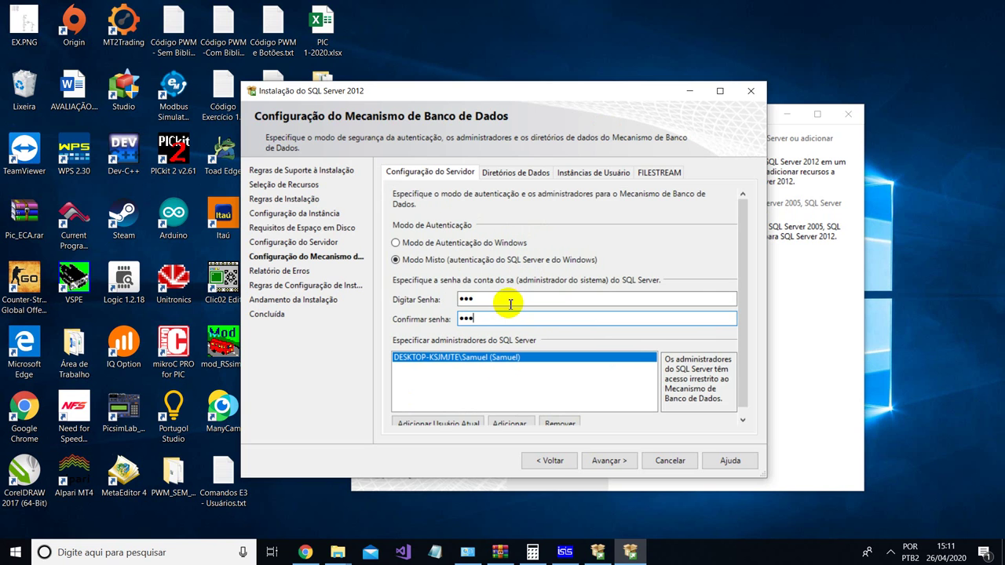
pyautogui.scroll(-1, 483, 297)
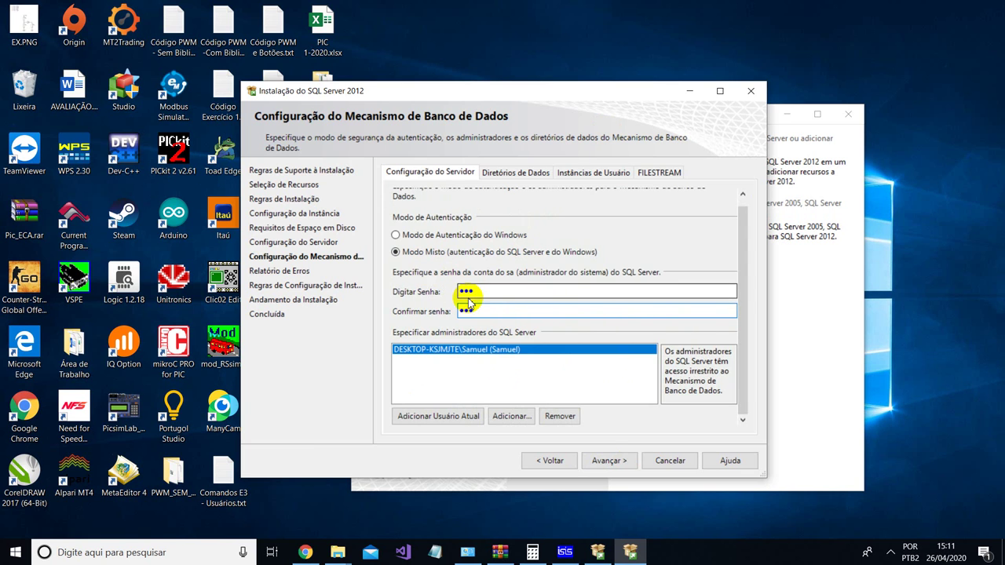
# - Continue past Configuração do Mecanismo and Relatório de Erros to the configuration rules step
pyautogui.click(610, 463)
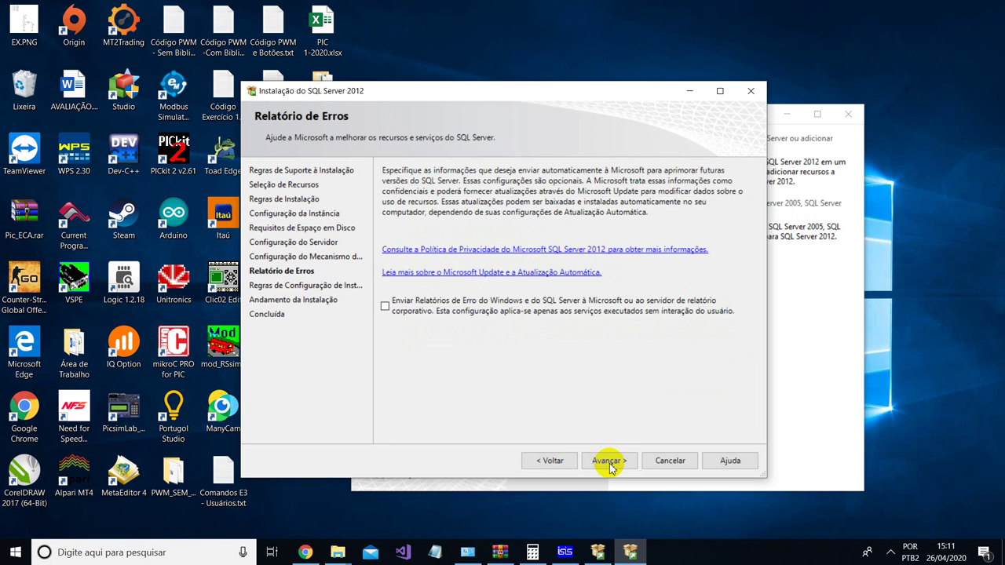
pyautogui.click(609, 461)
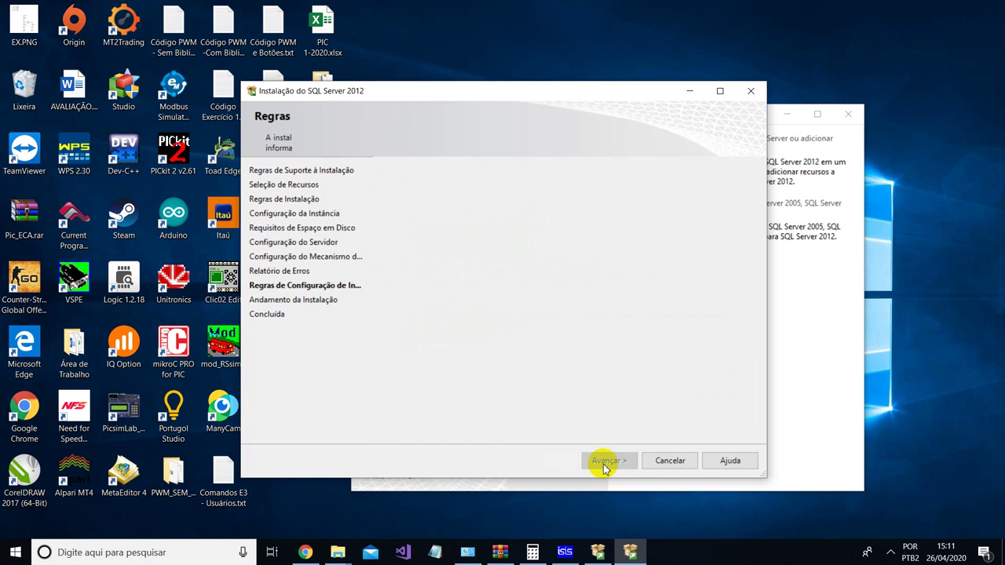